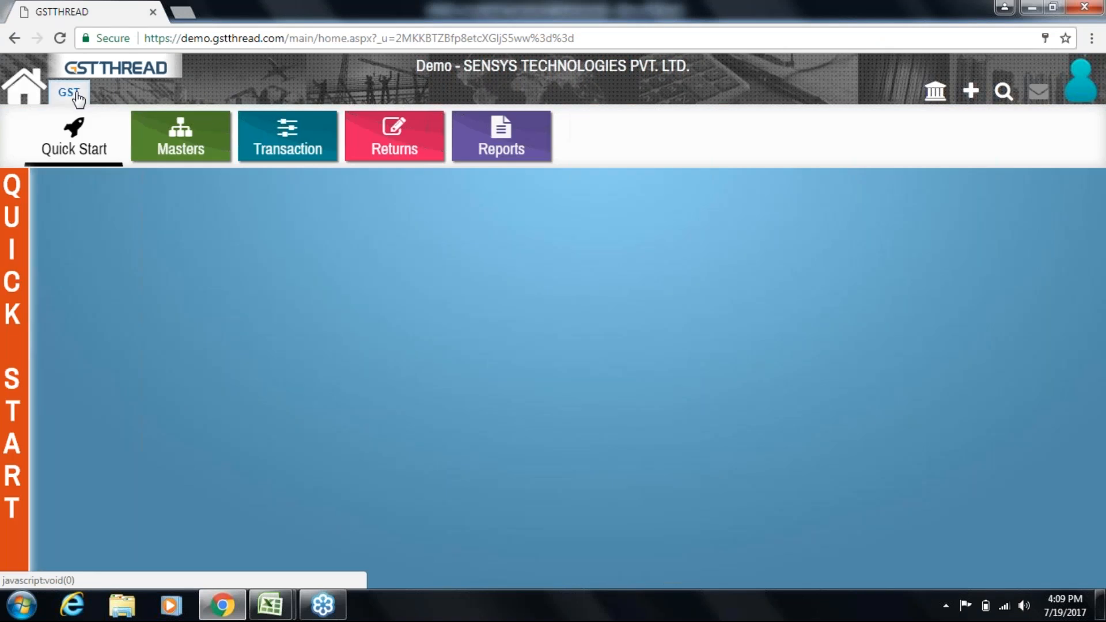
- Review the Quick Start setup stages: company details, the list of GSTINs and the item master
left_click(73, 137)
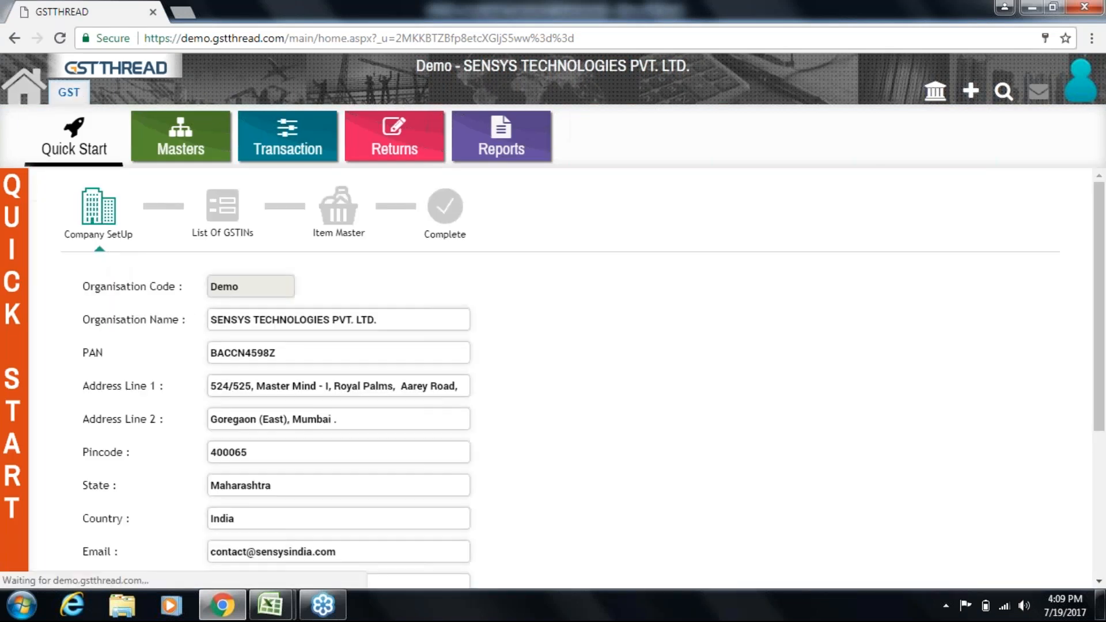
left_click(230, 234)
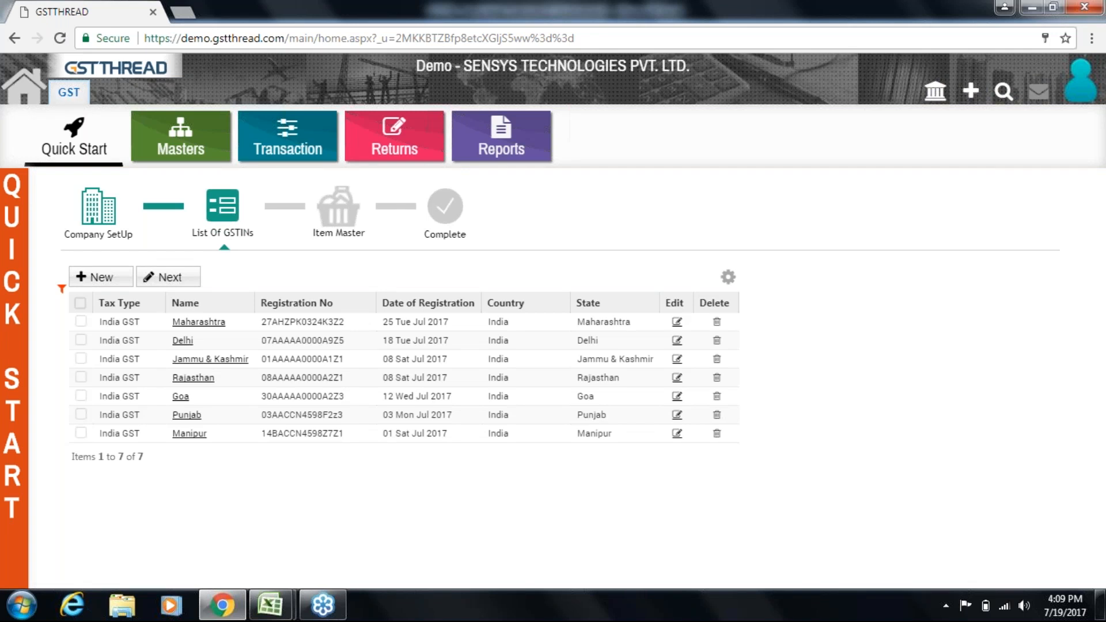
left_click(338, 209)
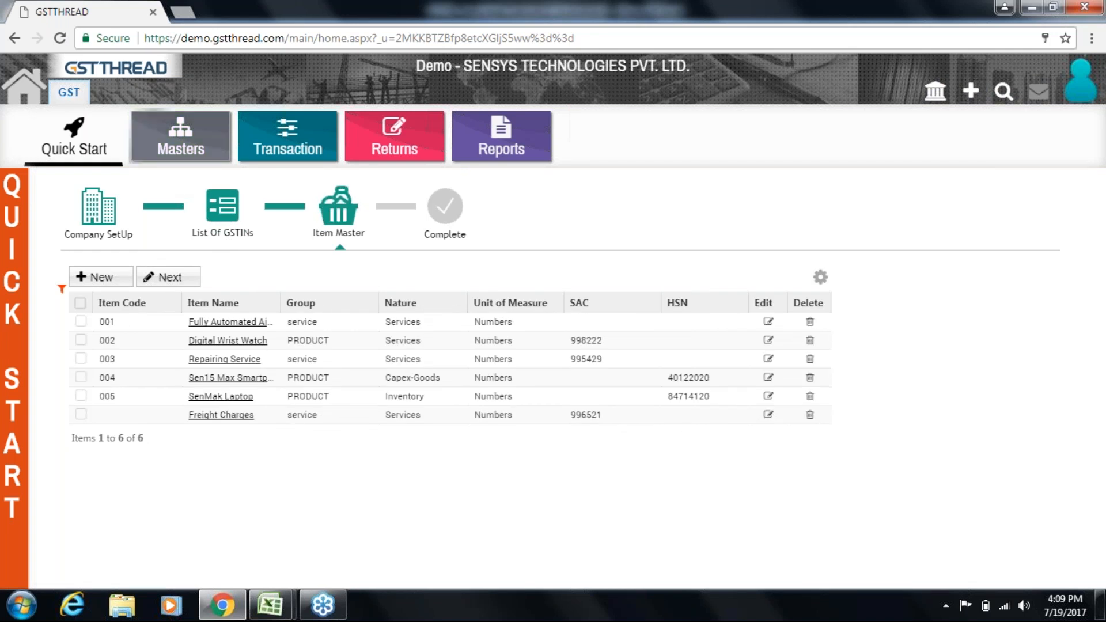
- View the Customer, Vendor and Bank master lists
left_click(171, 155)
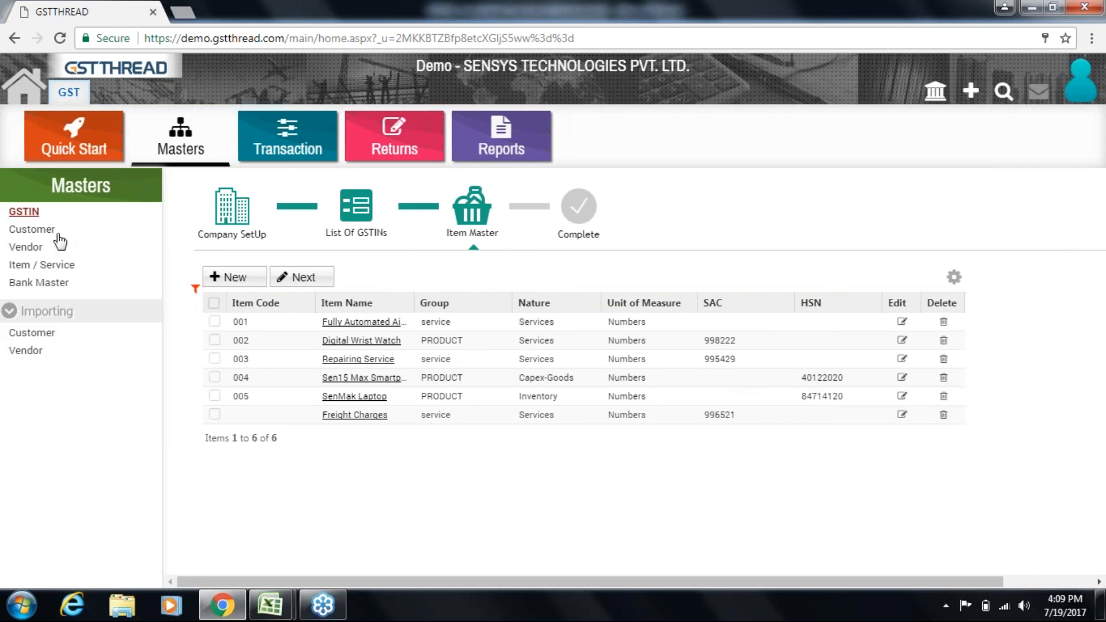
left_click(35, 229)
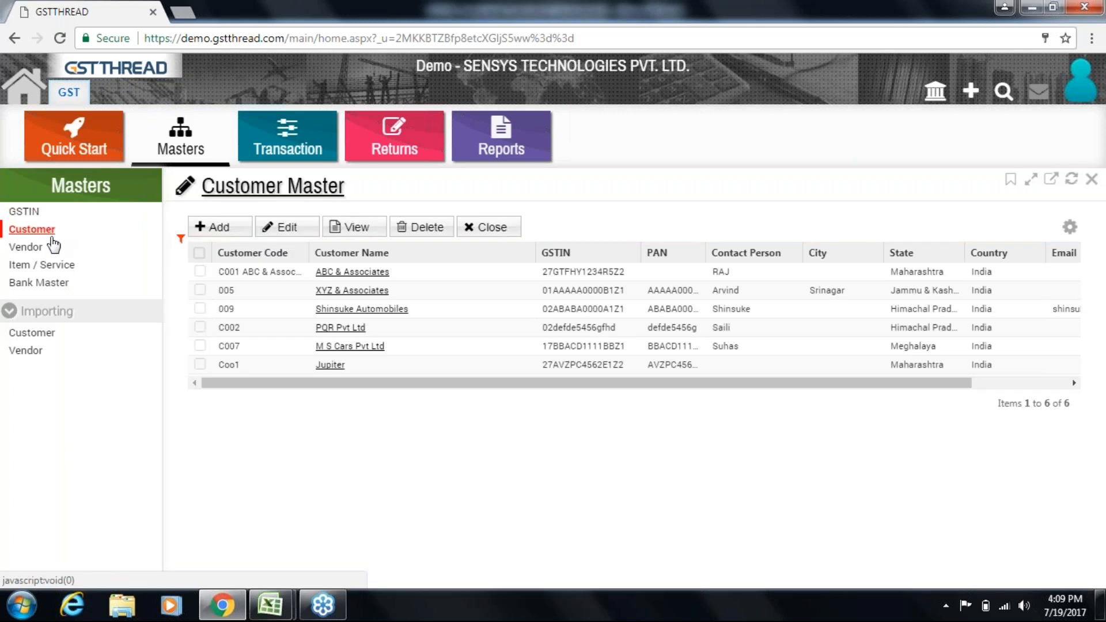
left_click(29, 248)
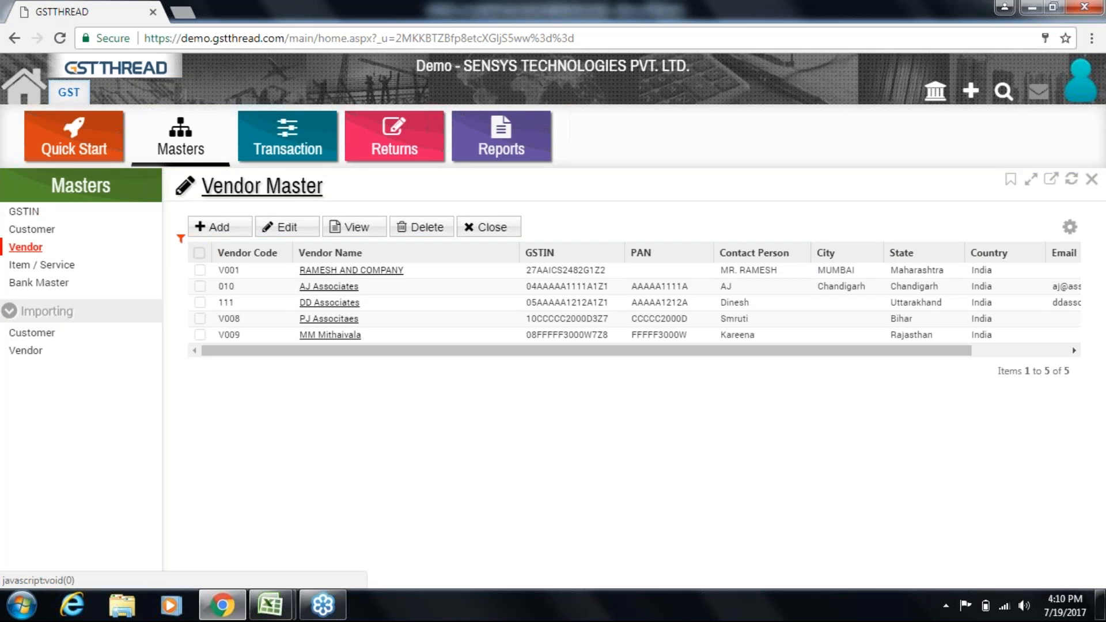
left_click(32, 283)
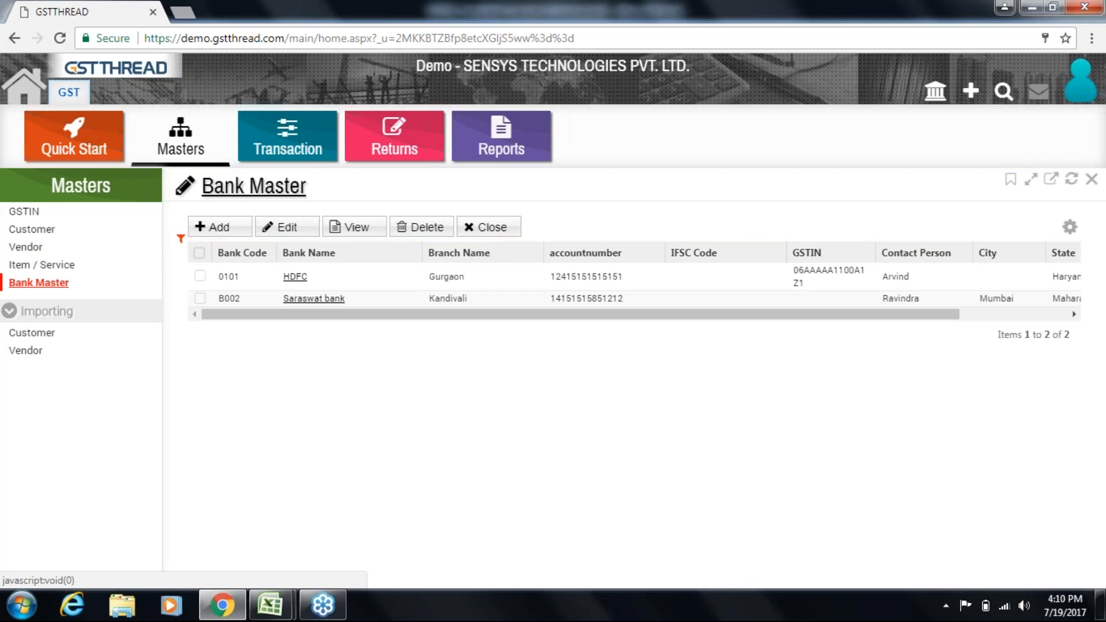
- View the import pages for customer and vendor master data
left_click(32, 332)
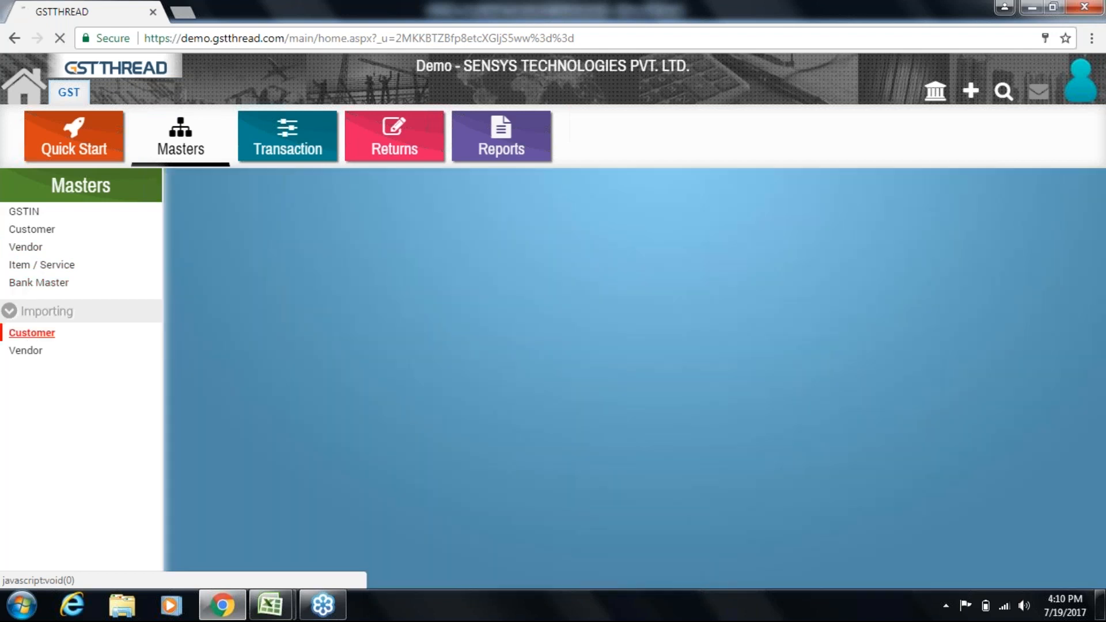
left_click(29, 351)
left_click(158, 306)
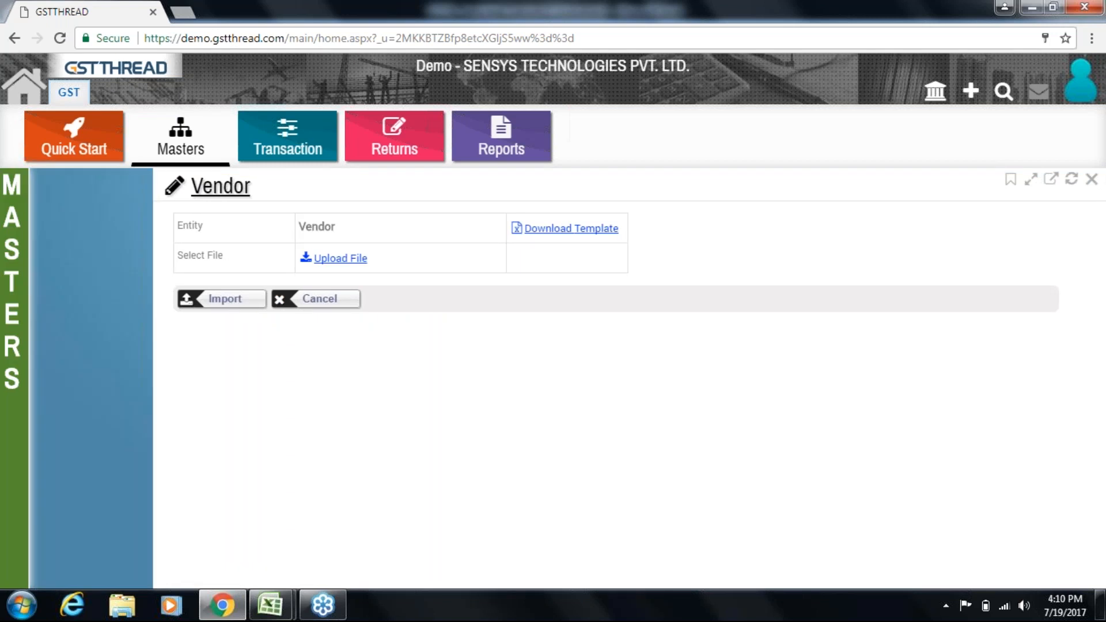
- Open the Delhi sales voucher S/3 from the outward supply transactions for editing
left_click(278, 140)
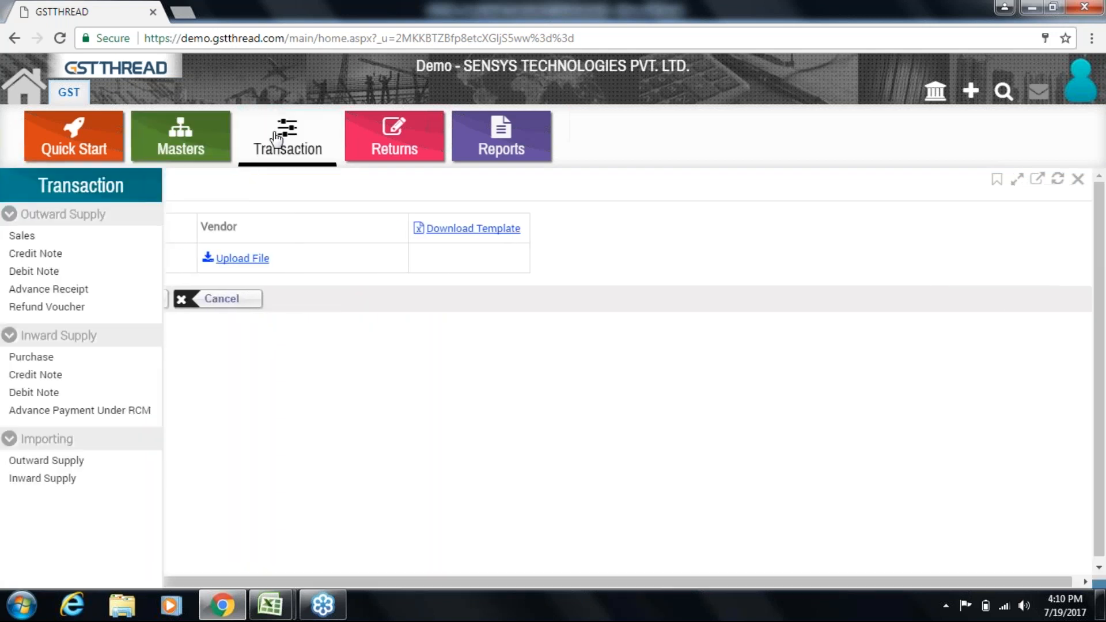
left_click(32, 237)
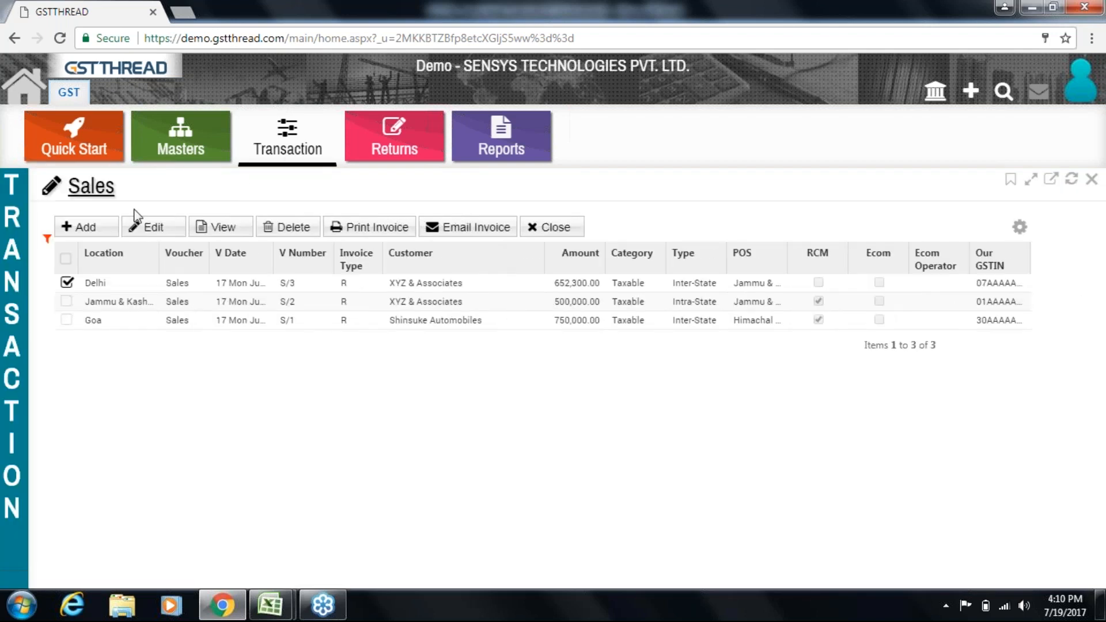
left_click(149, 228)
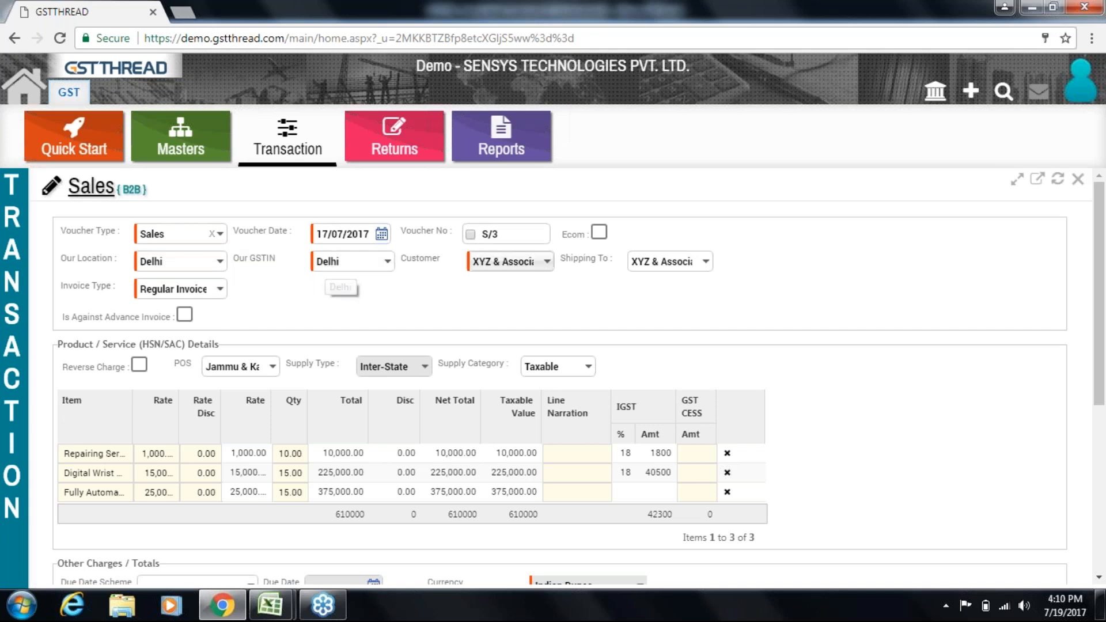
- Check the choices for customer, shipping party and invoice type in the voucher without changing them
left_click(487, 262)
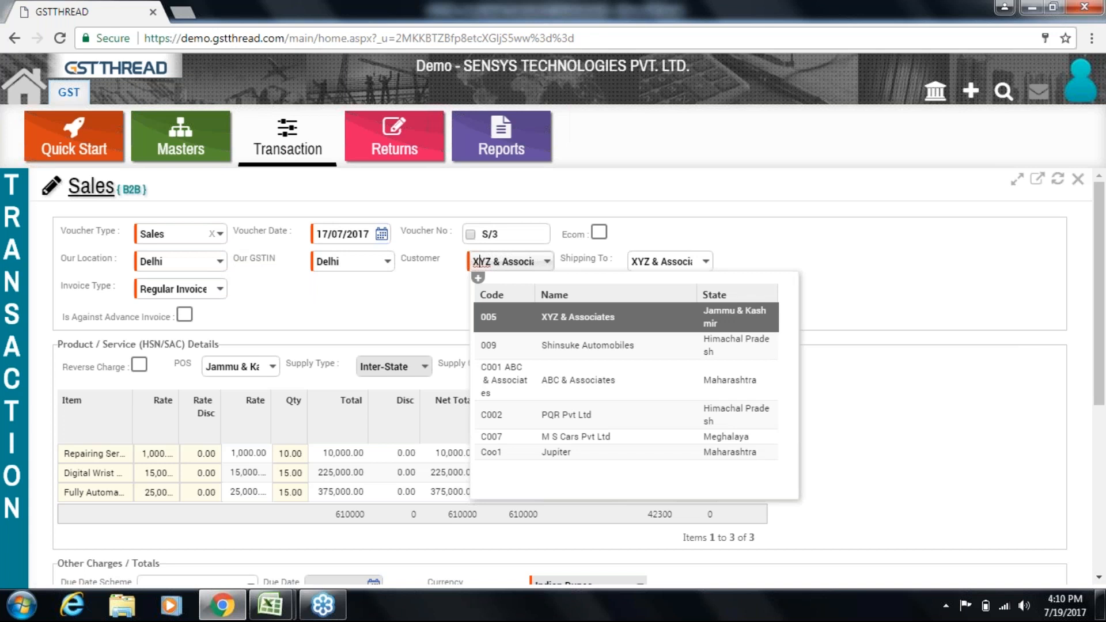
left_click(577, 264)
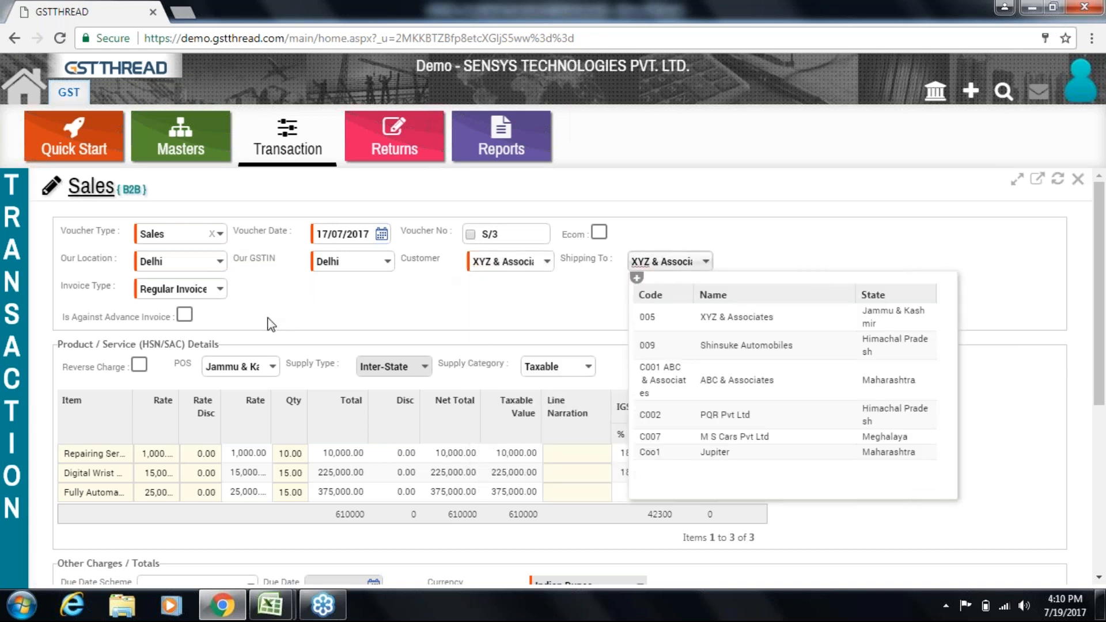
left_click(205, 289)
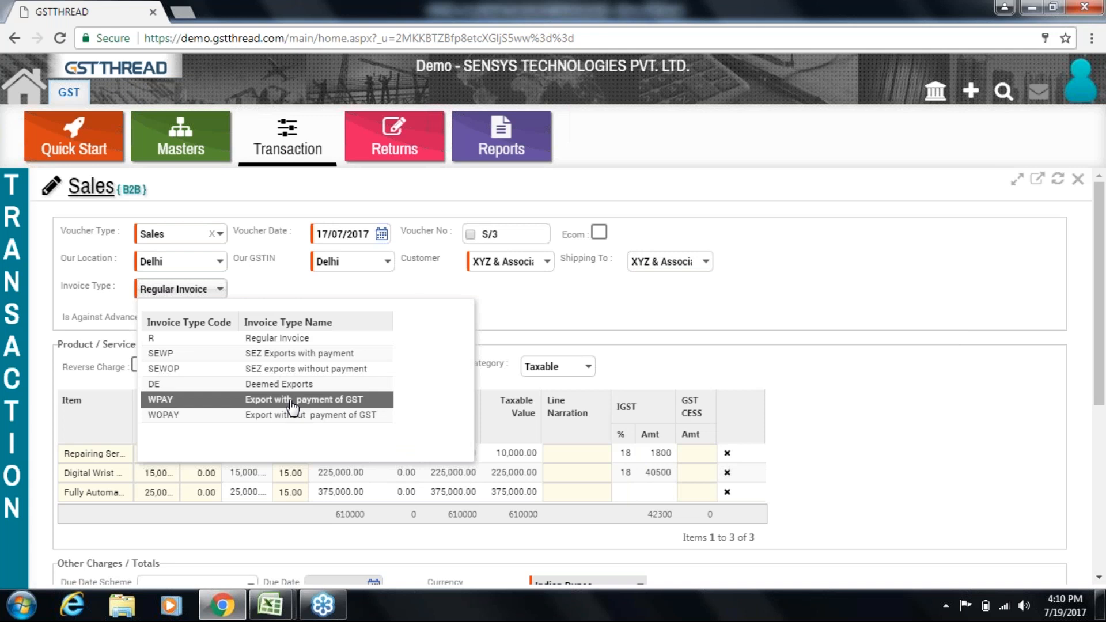
left_click(501, 301)
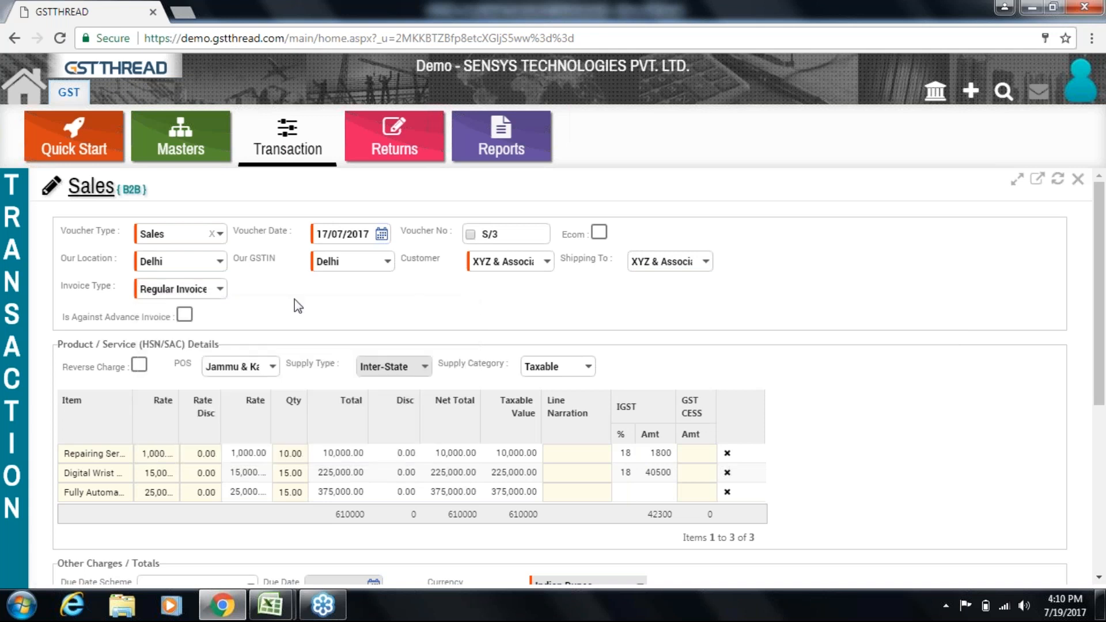
- Check the place of supply choices and choose Taxable as the supply category
left_click(206, 367)
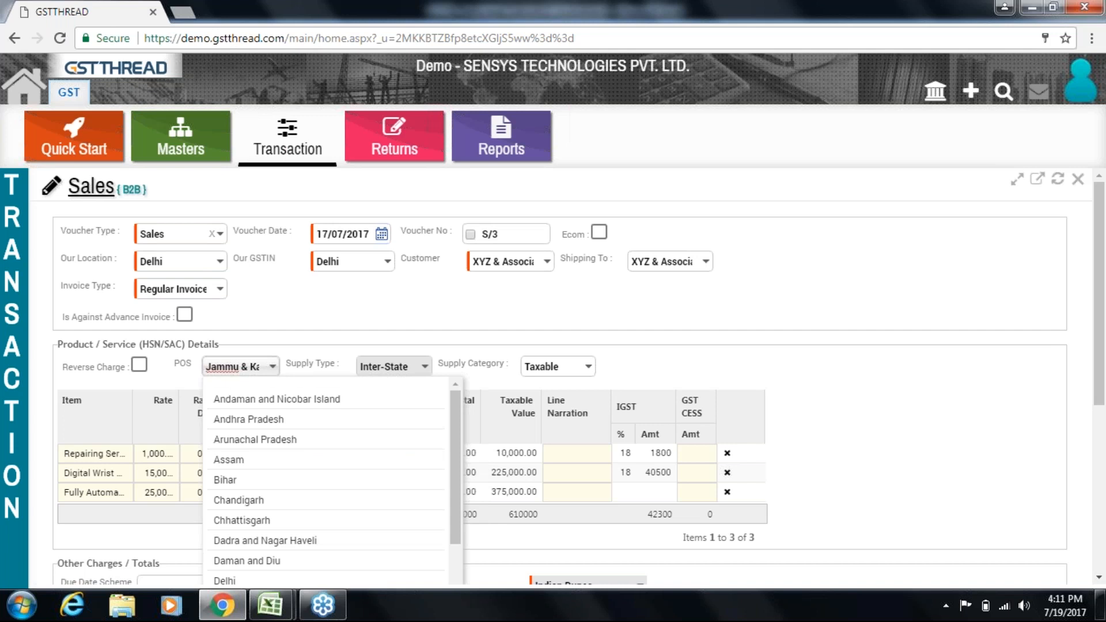
left_click(333, 351)
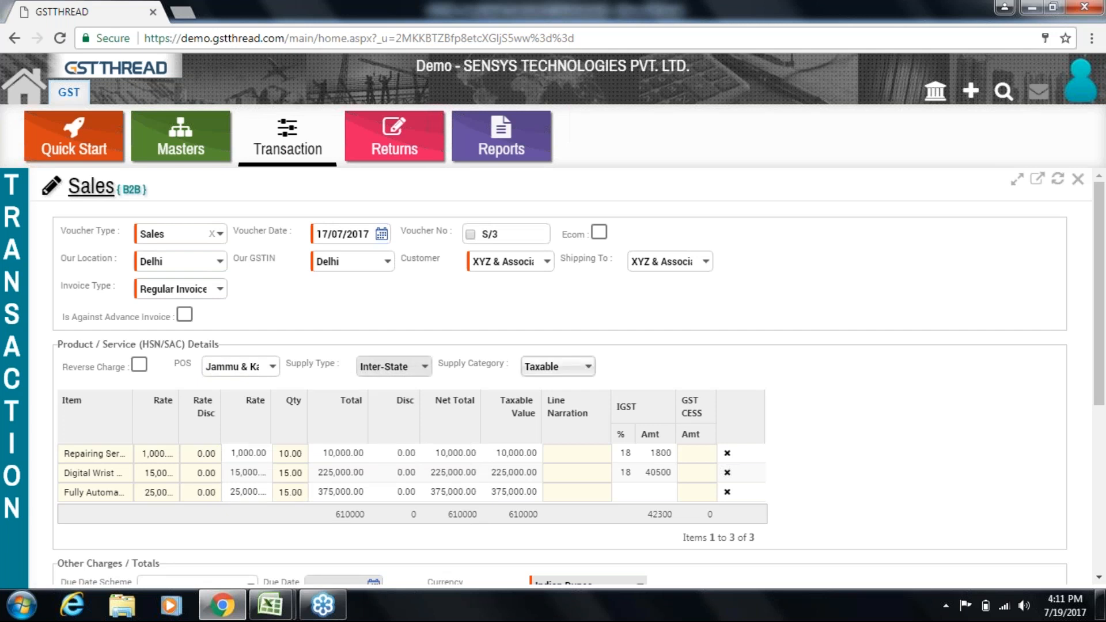
left_click(551, 367)
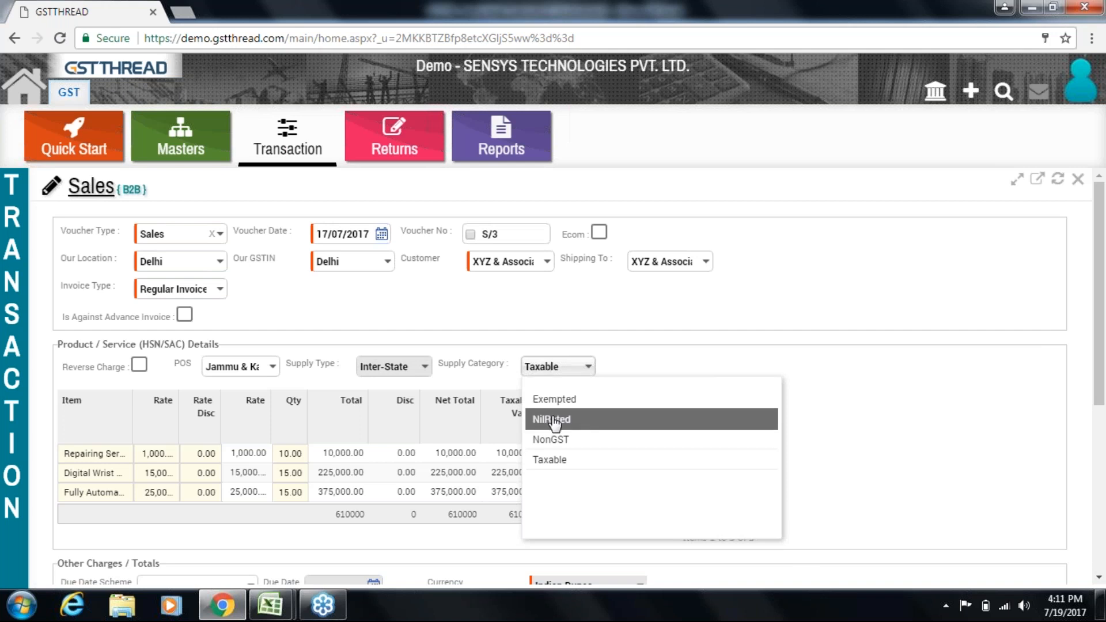
left_click(555, 459)
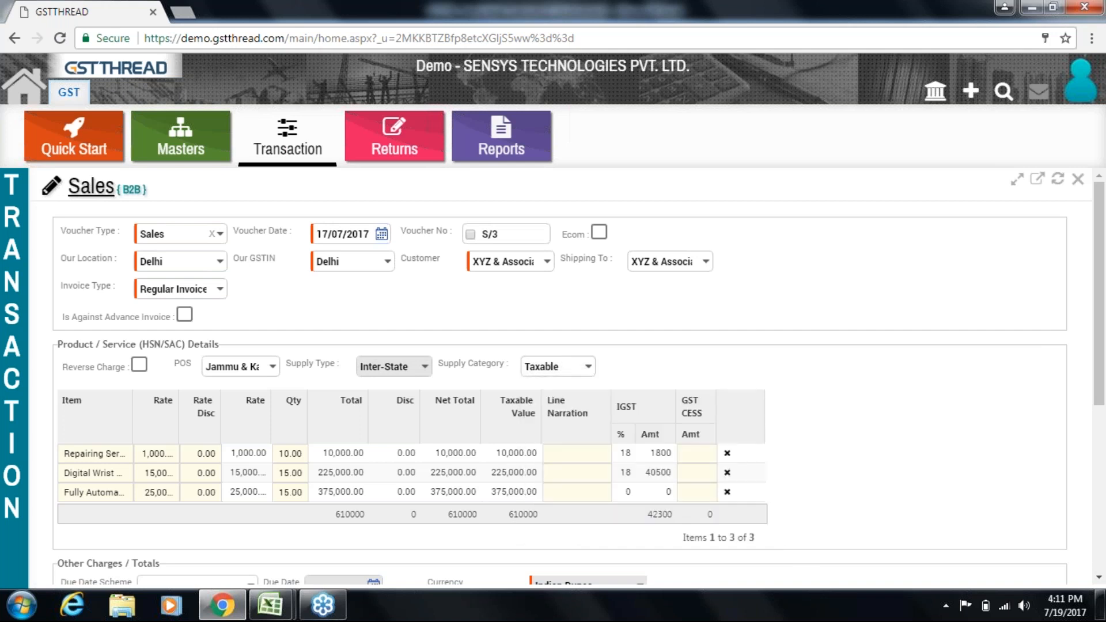
- Review the voucher's item lines, rates, totals, narration and terms, and leave the voucher without saving
left_click(104, 459)
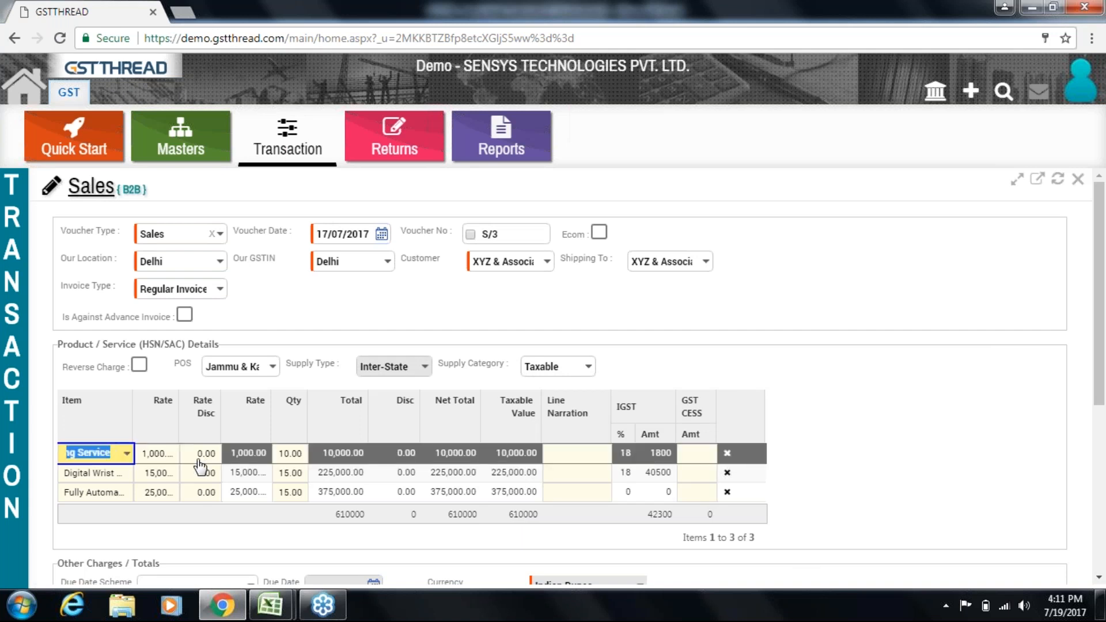
left_click(155, 453)
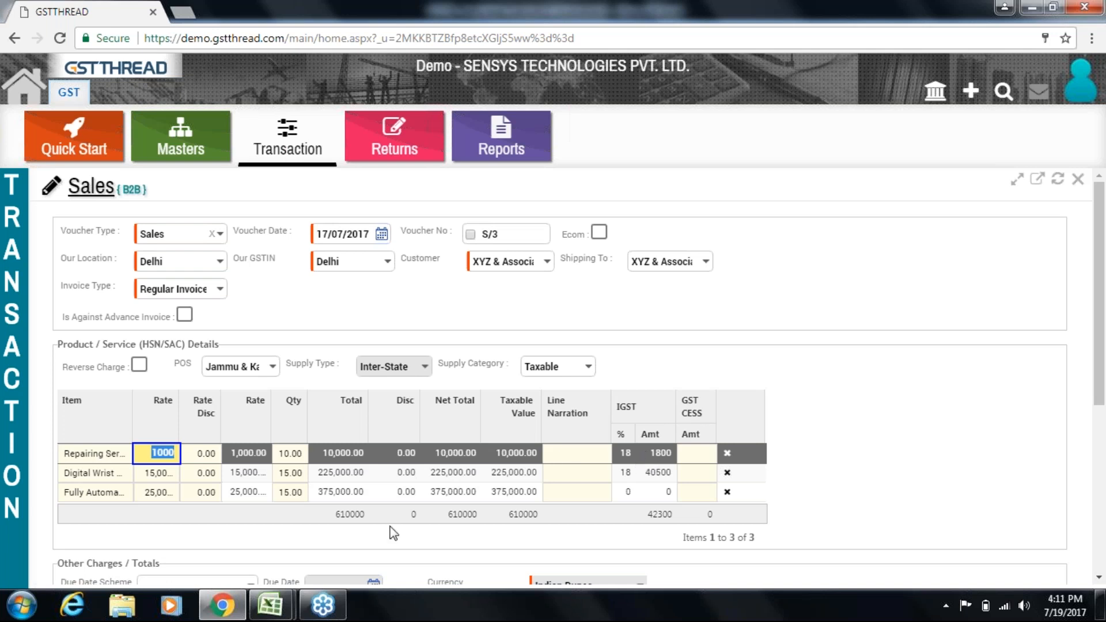
left_click(105, 495)
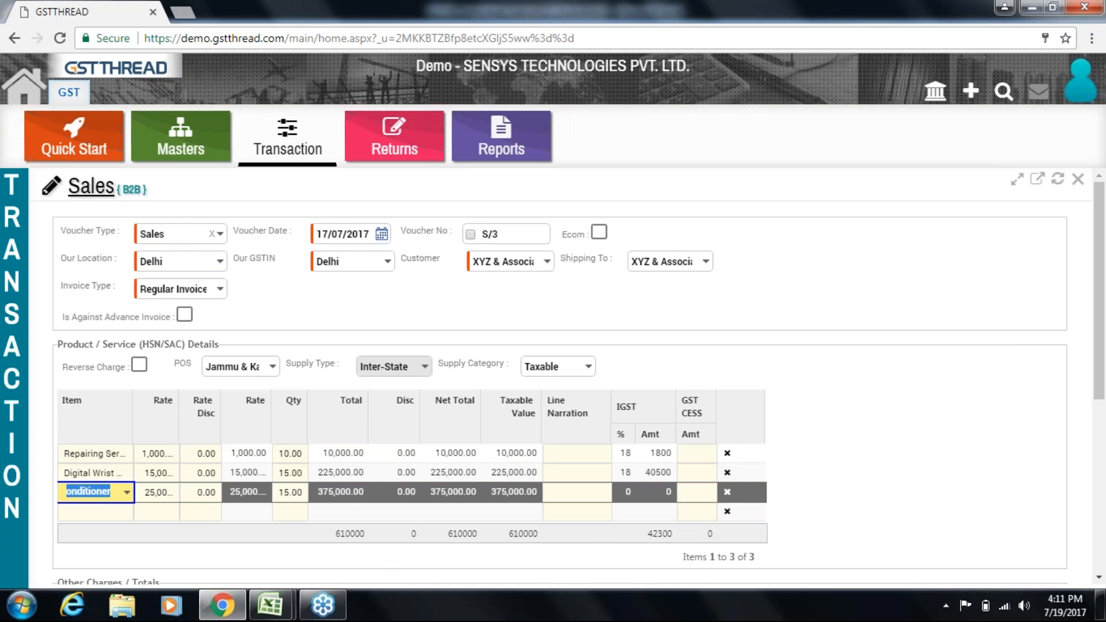
scroll(1101, 368, "down", 1)
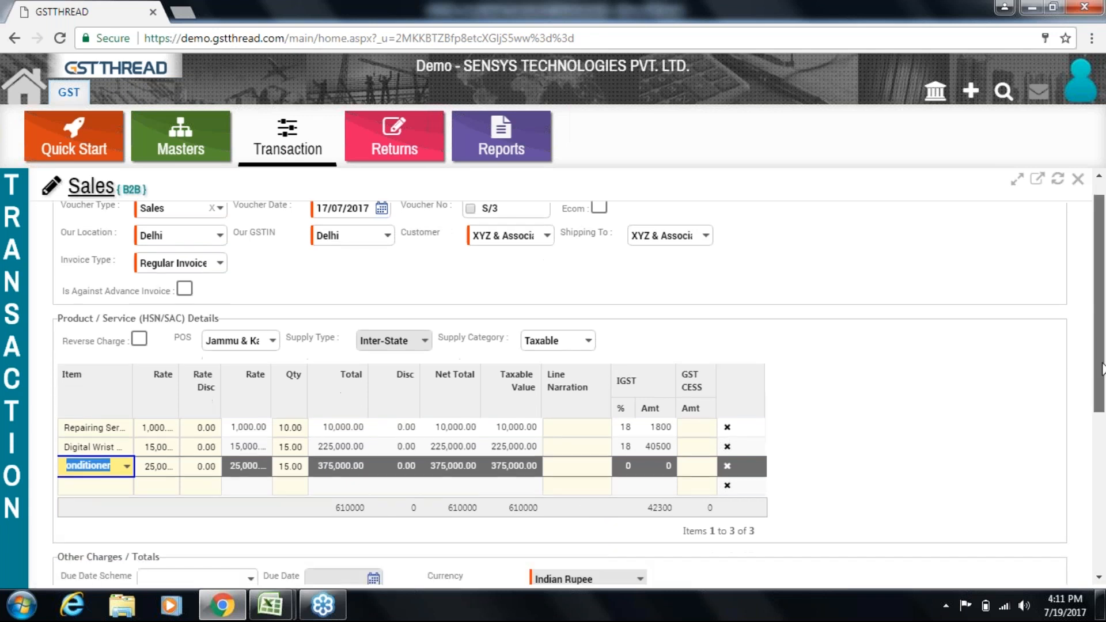
scroll(1101, 368, "down", 3)
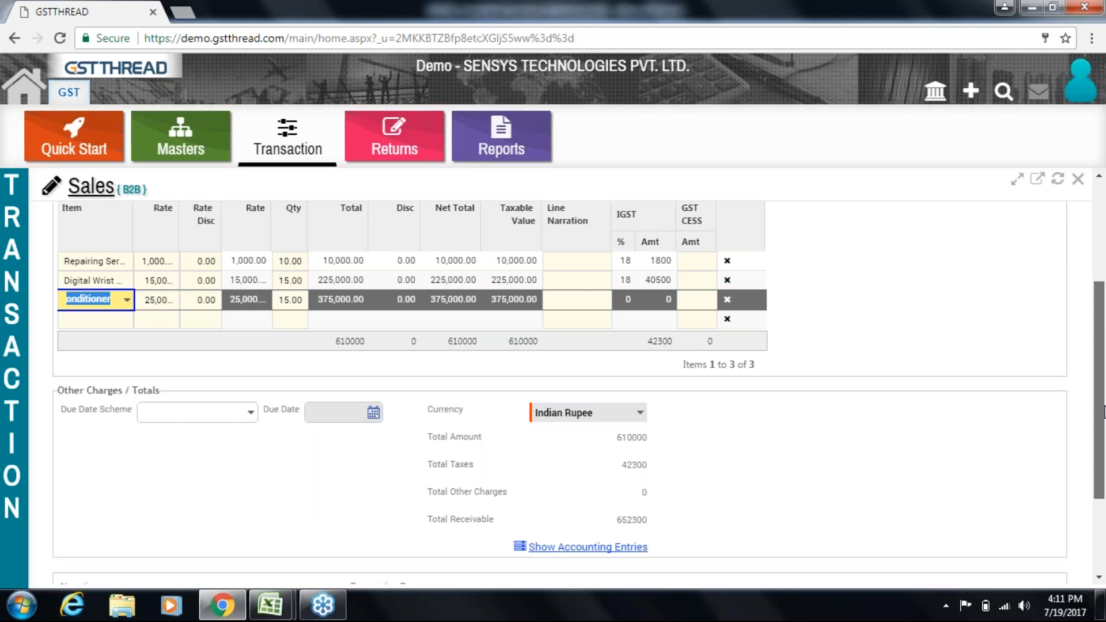
scroll(1103, 412, "down", 1)
scroll(1103, 447, "down", 3)
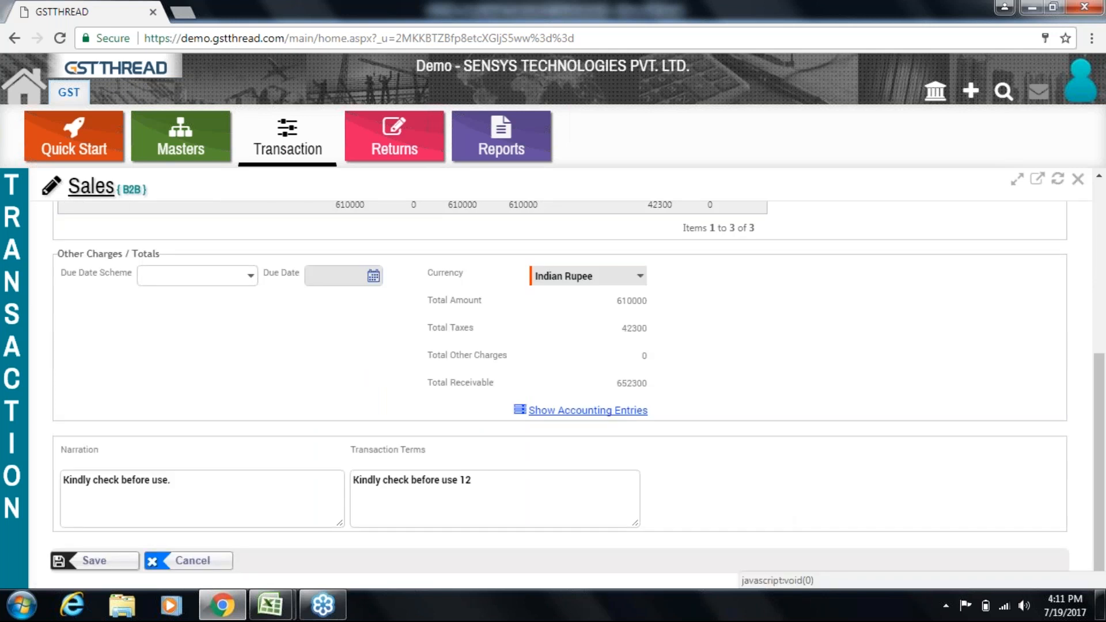
left_click(190, 560)
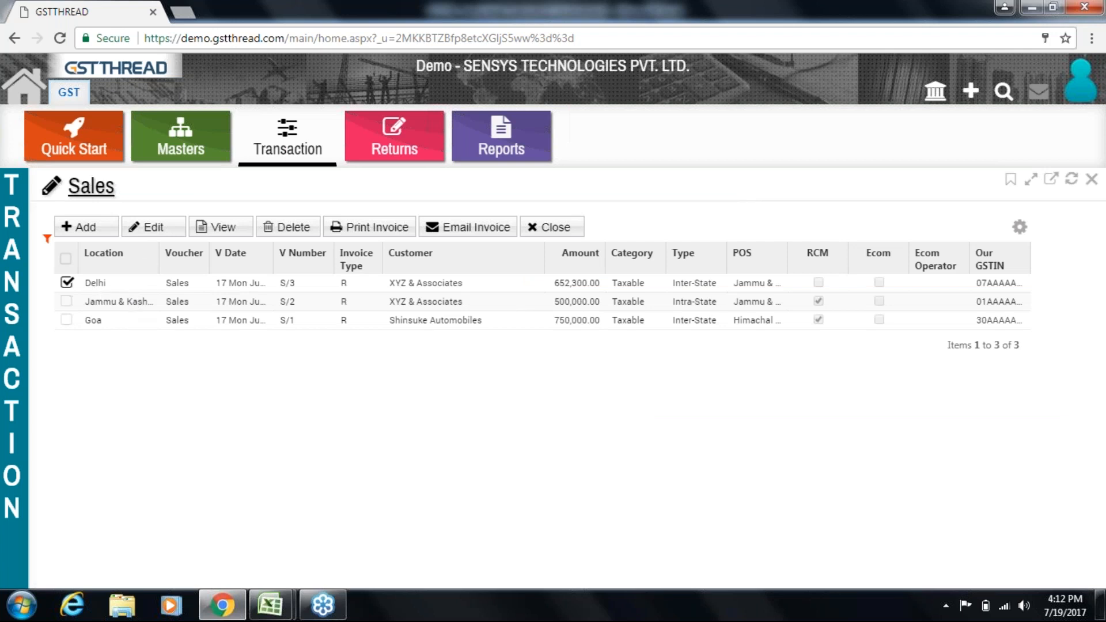
- Preview the printable invoice for sales voucher S/3 from header to terms and check the available export formats
left_click(359, 236)
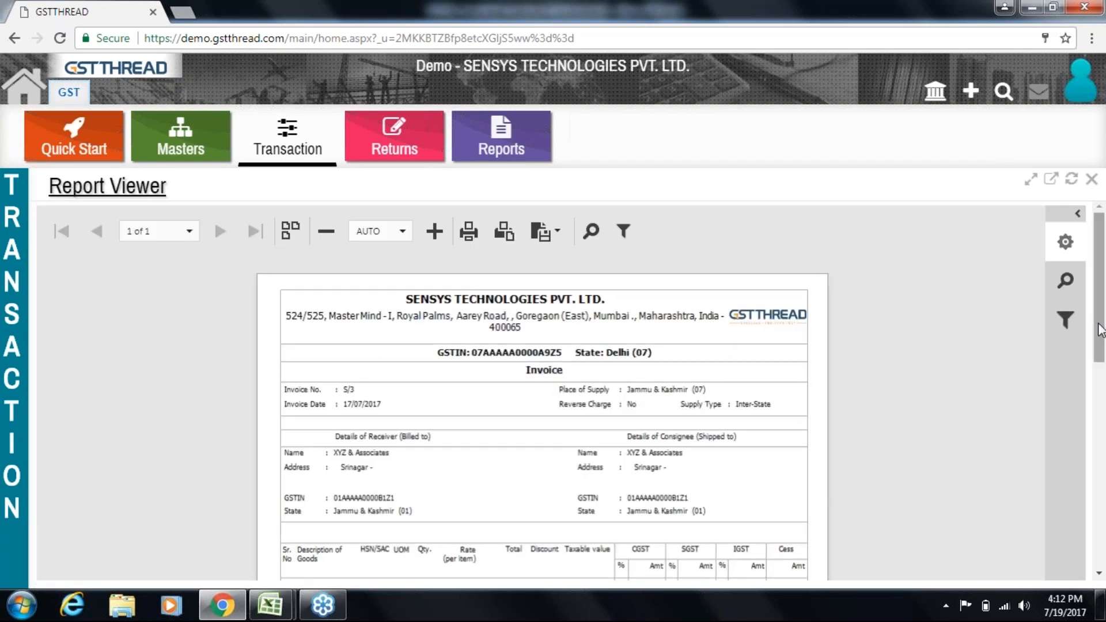
left_click_drag(1099, 329, 1100, 349)
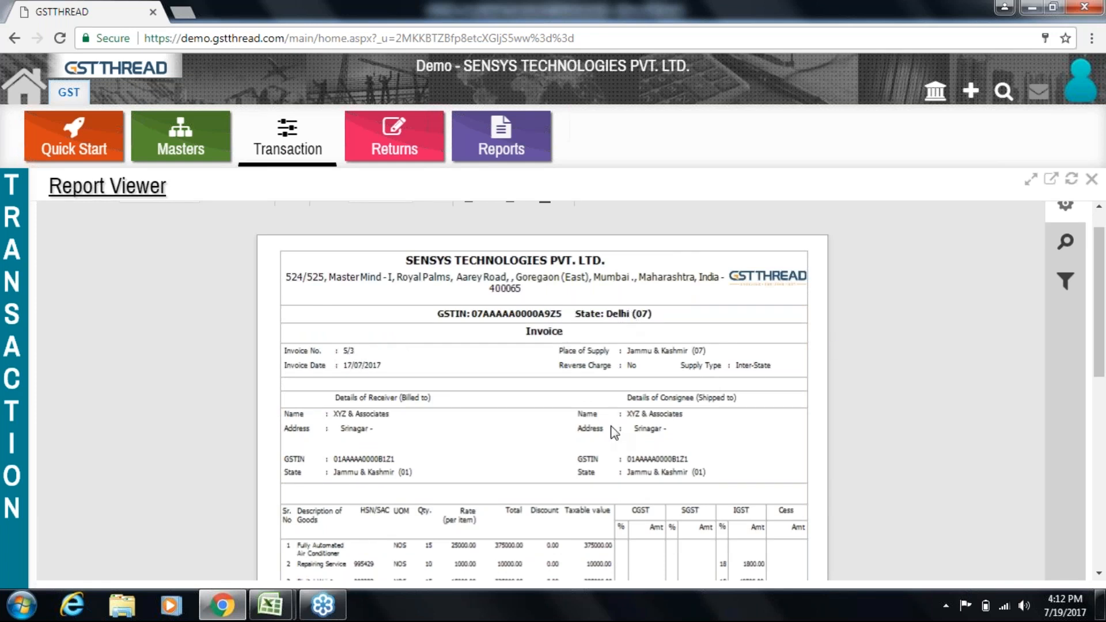
left_click_drag(1101, 340, 1103, 374)
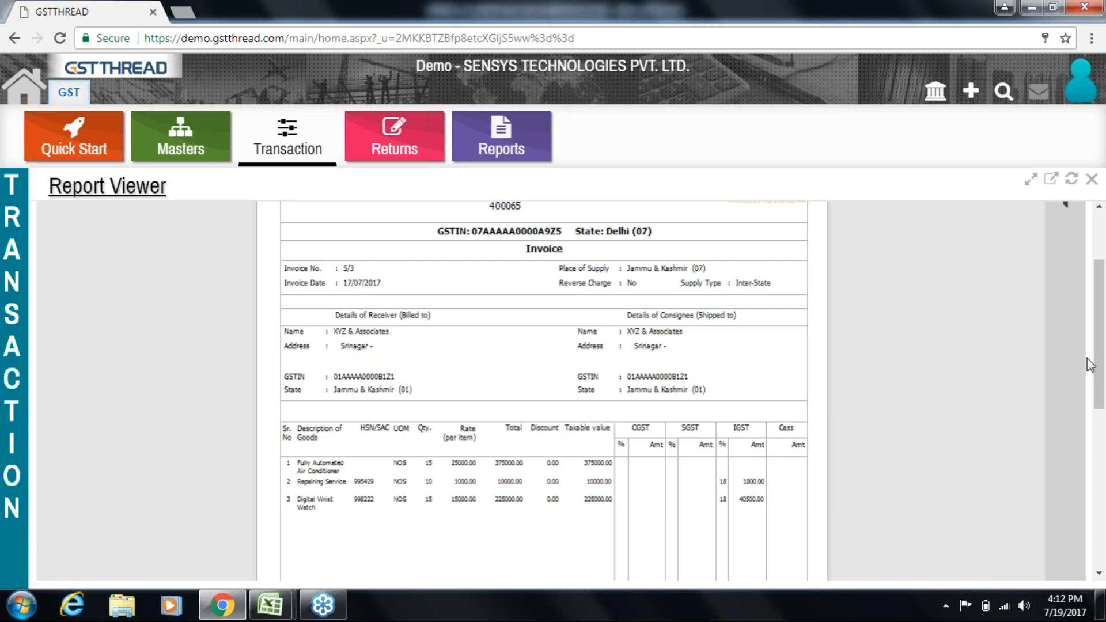
scroll(1100, 359, "down", 3)
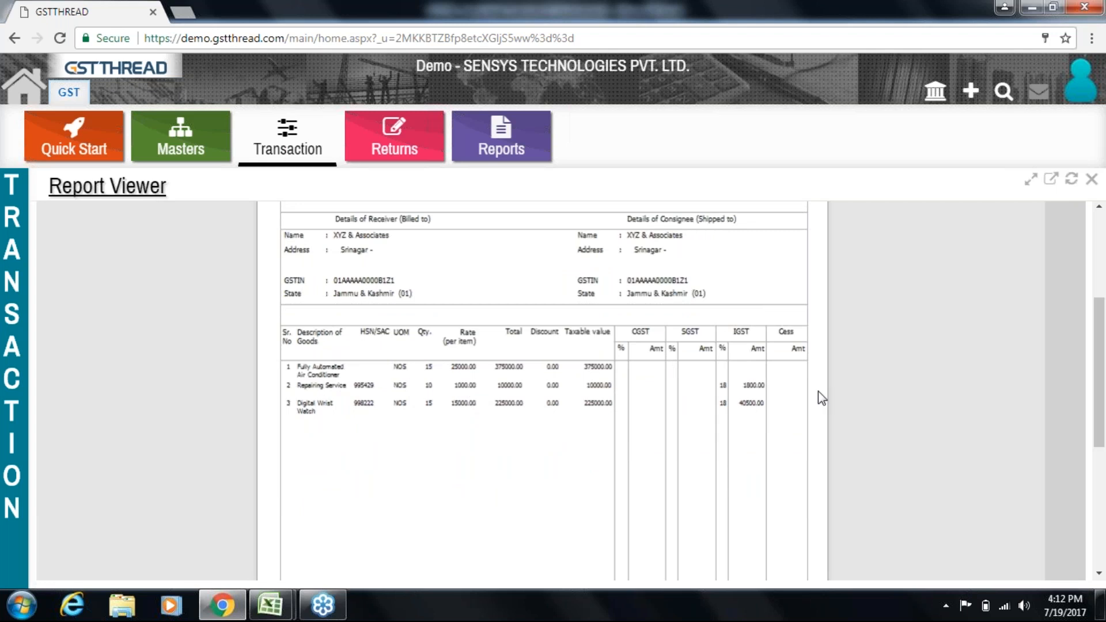
left_click_drag(1101, 353, 1101, 481)
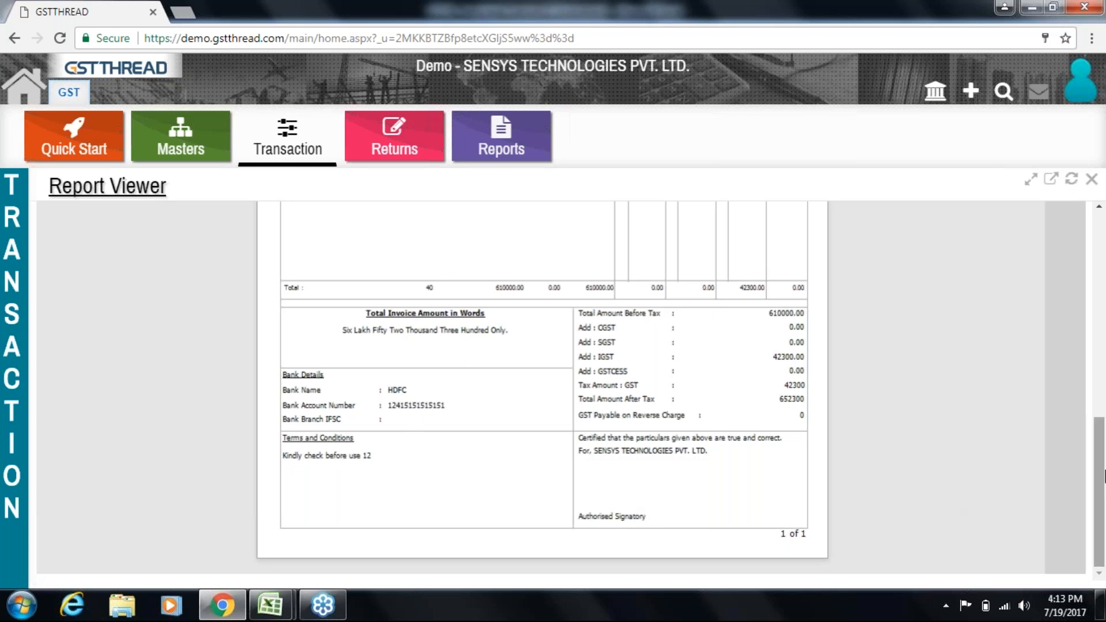
left_click_drag(1096, 434, 1031, 205)
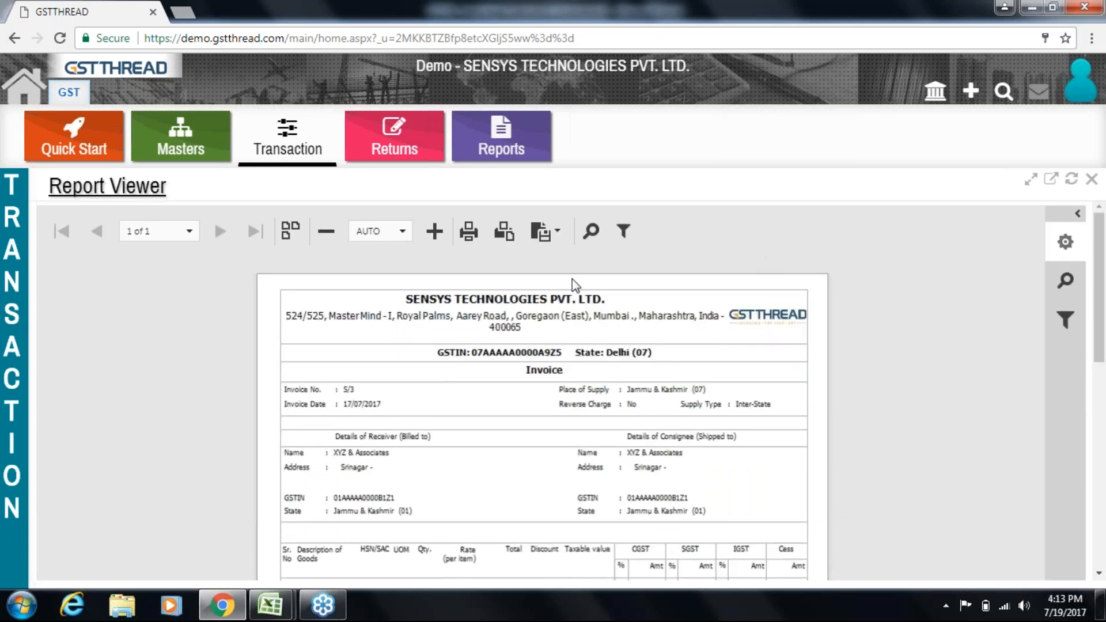
left_click(555, 237)
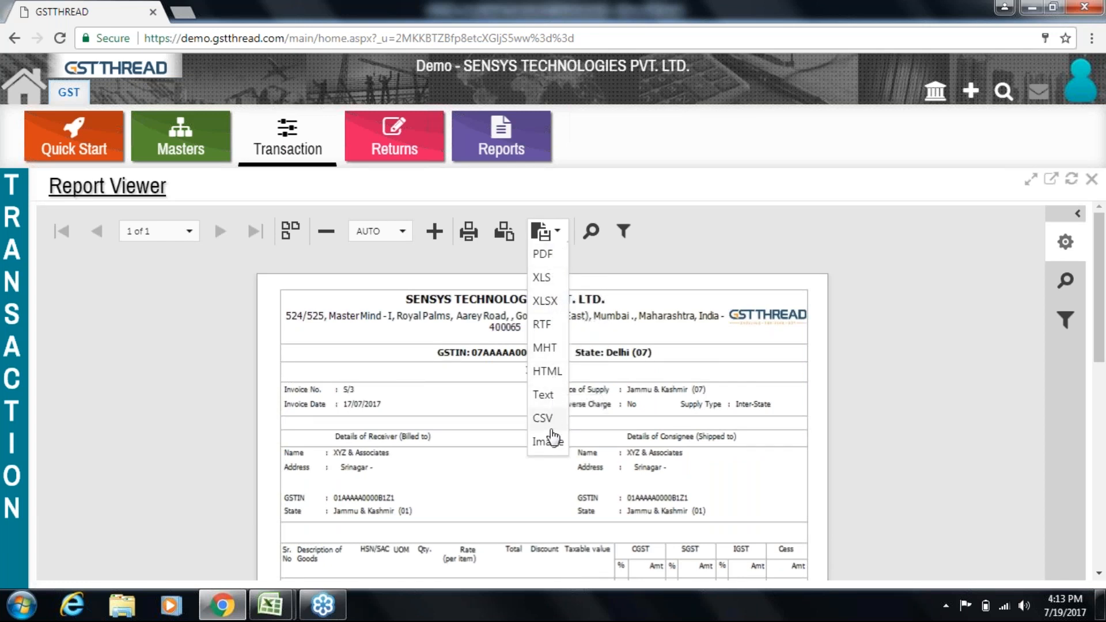
left_click(662, 240)
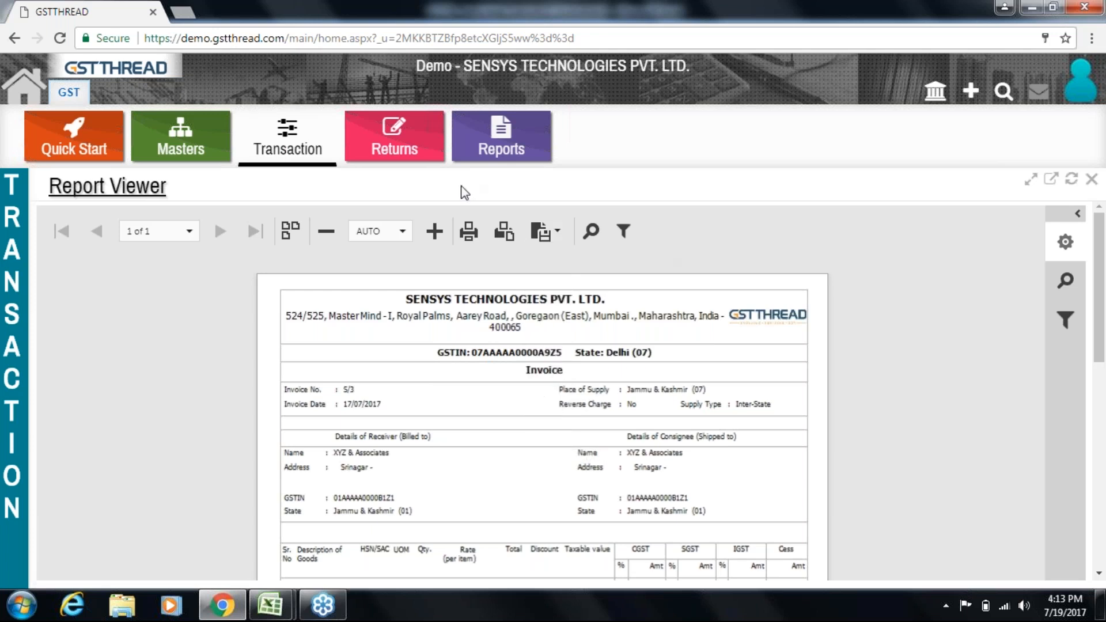
- View the outward supply credit note list and the outward supply debit note list
left_click(316, 150)
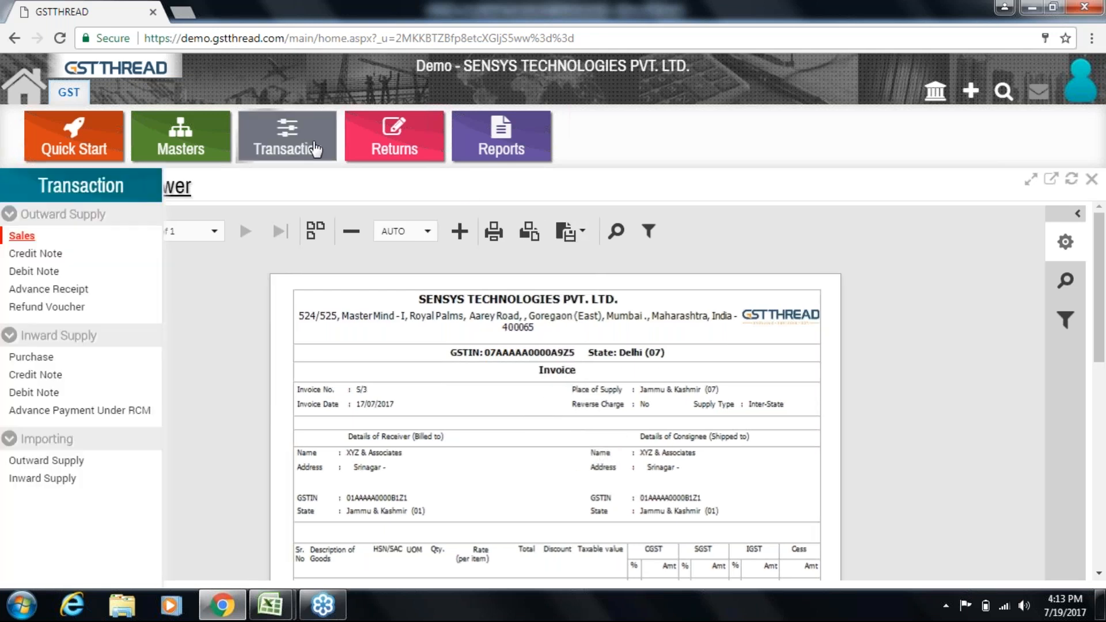
left_click(36, 254)
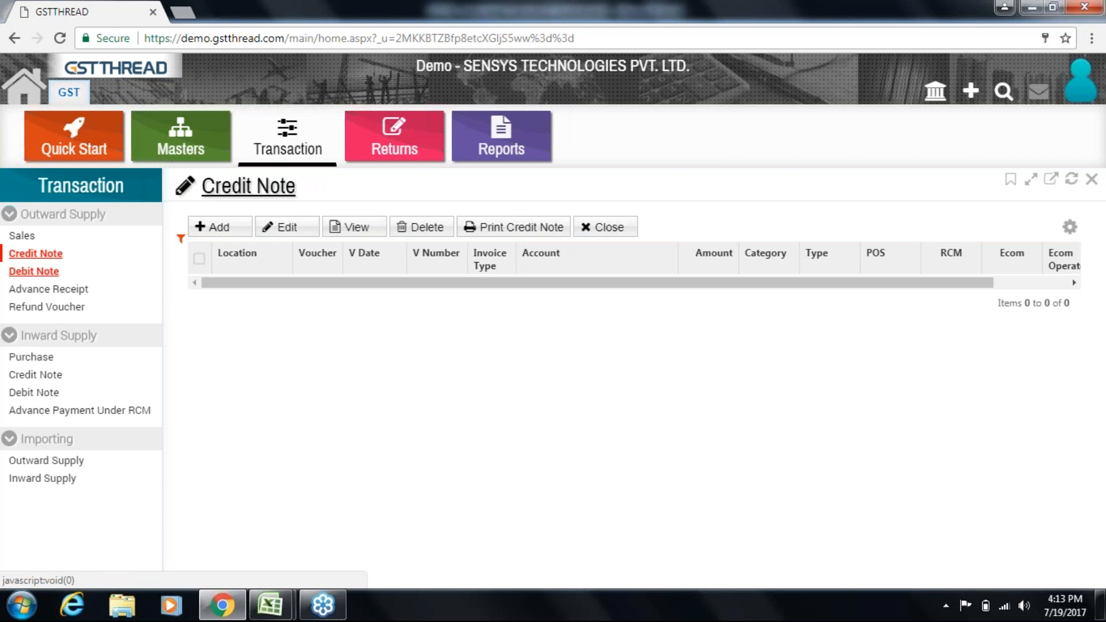
left_click(43, 275)
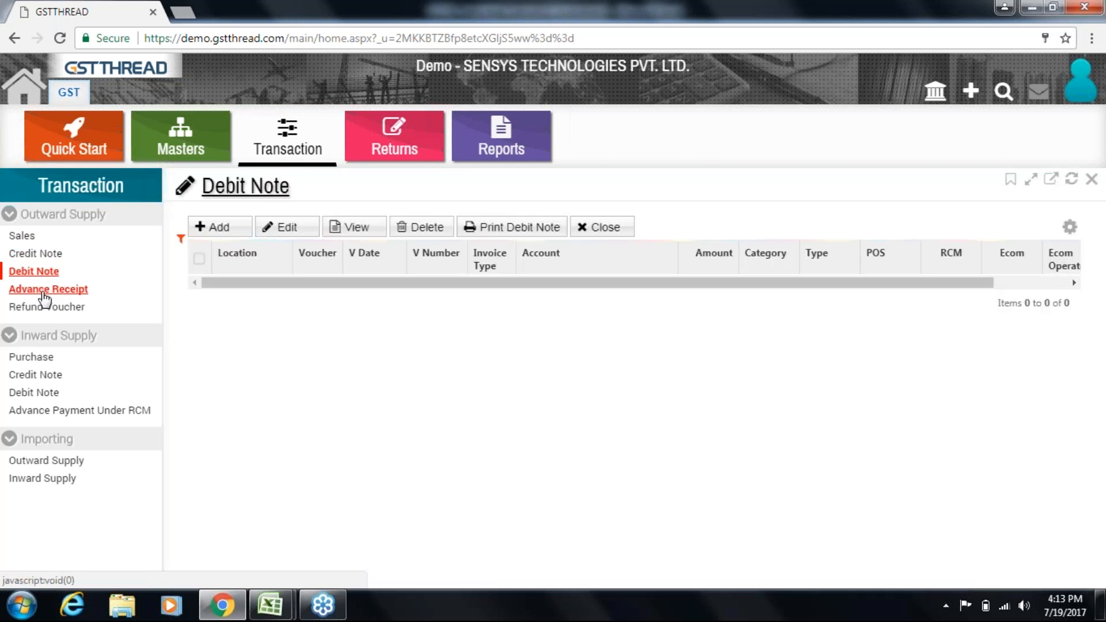
- Open the Punjab purchase voucher from vendor DD Associates for editing from the inward supply purchase list
left_click(32, 358)
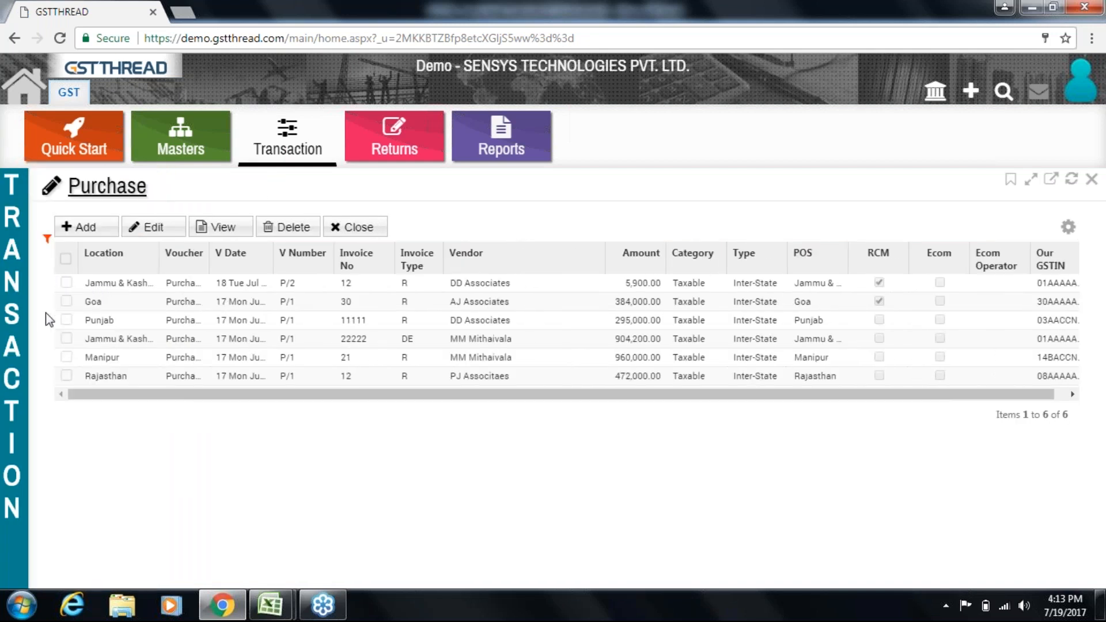
mouse_move(18, 314)
left_click(200, 326)
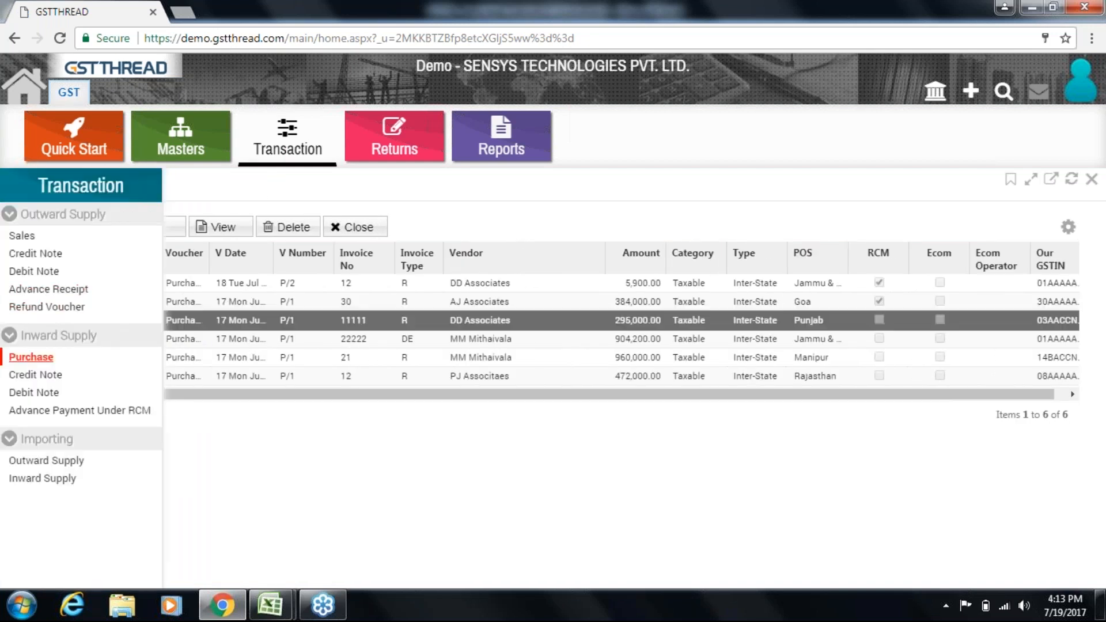
left_click(176, 227)
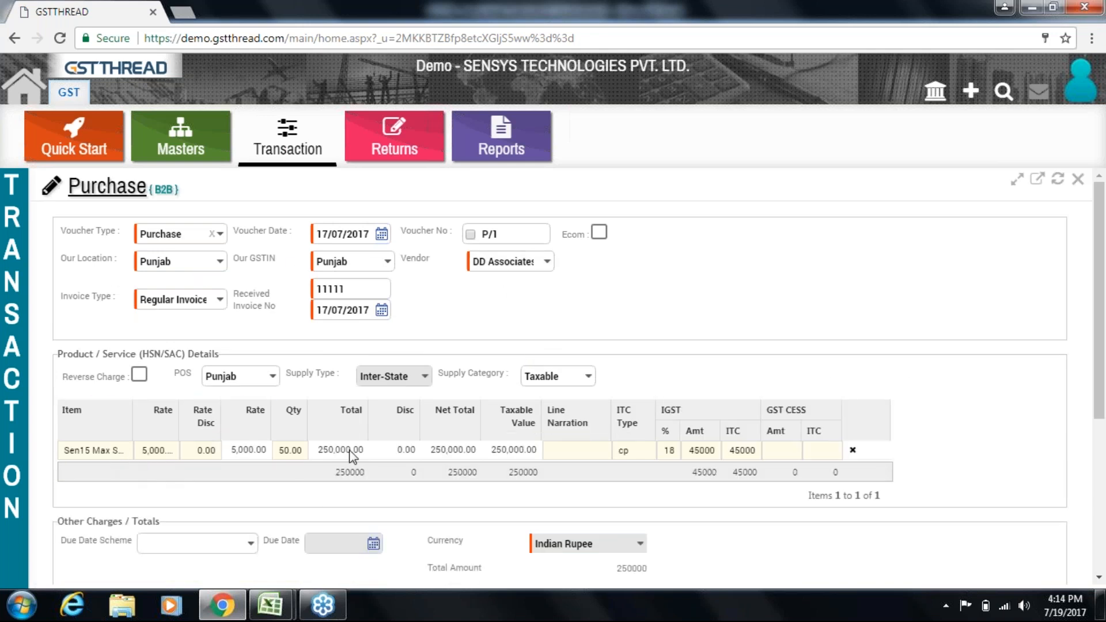
- Review the purchase voucher's item line, tax credit, totals, narration and transaction terms, and leave the voucher without saving
scroll(1100, 401, "down", 1)
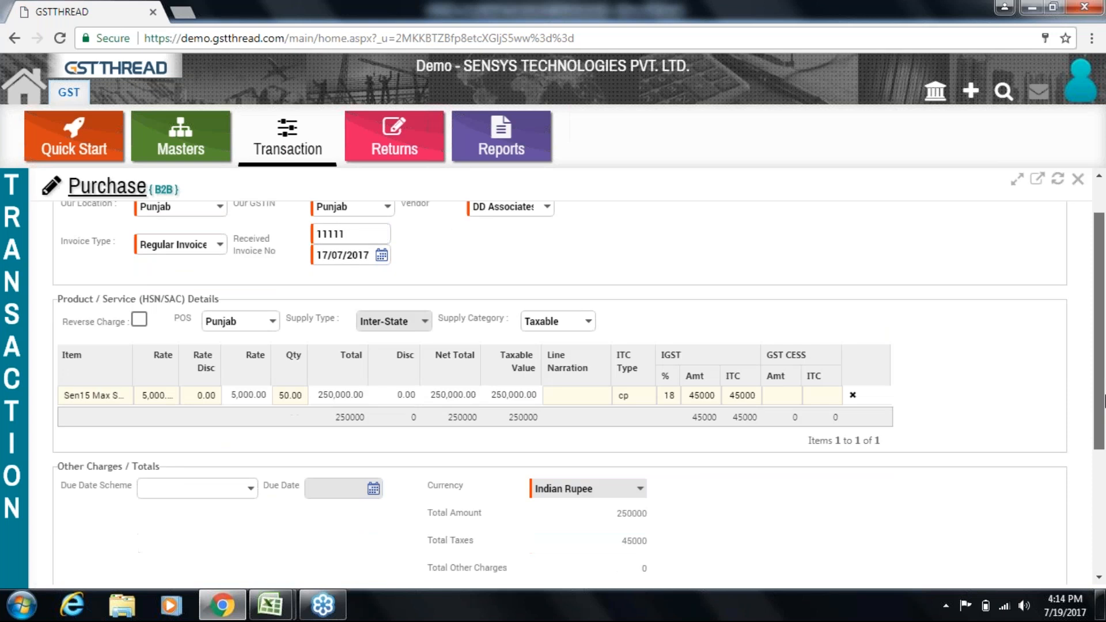
scroll(749, 457, "down", 1)
scroll(1102, 480, "down", 1)
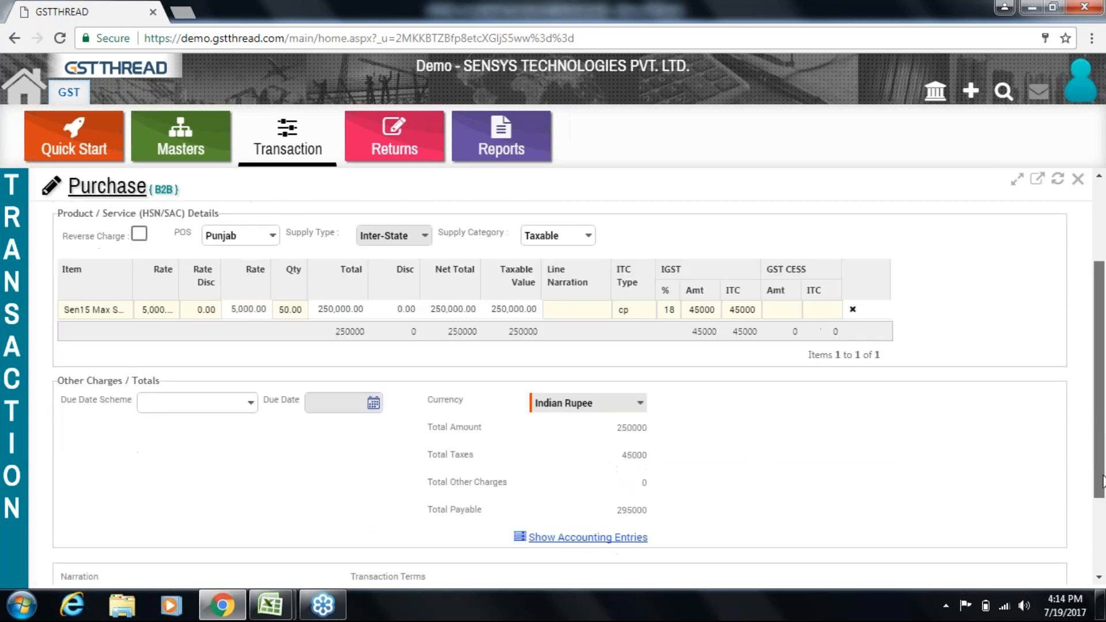
scroll(1103, 481, "down", 2)
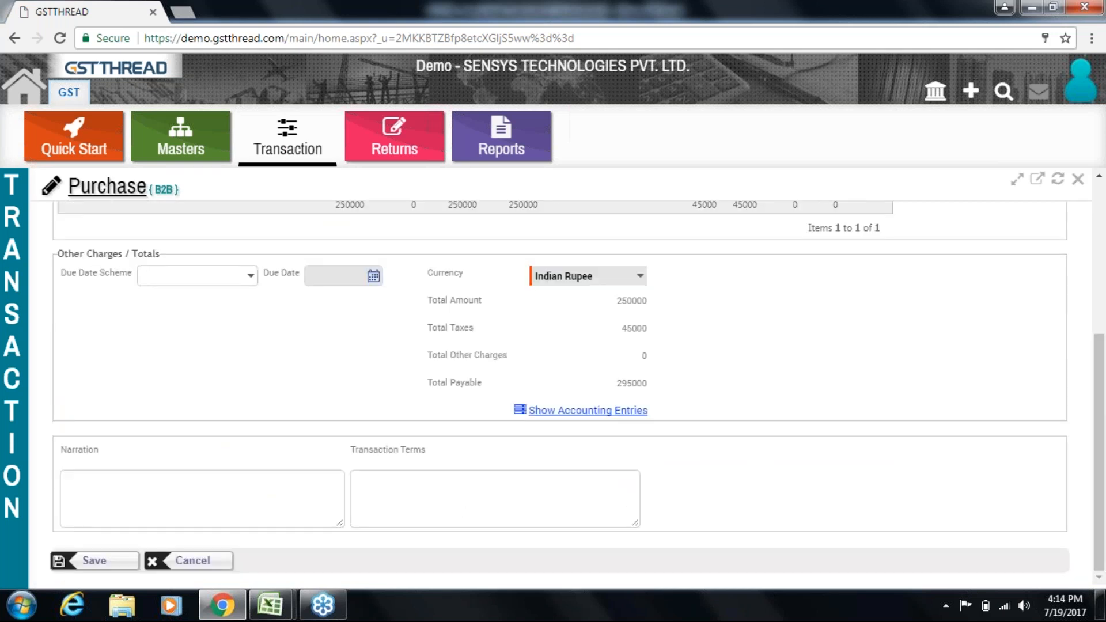
left_click(173, 562)
mouse_move(14, 372)
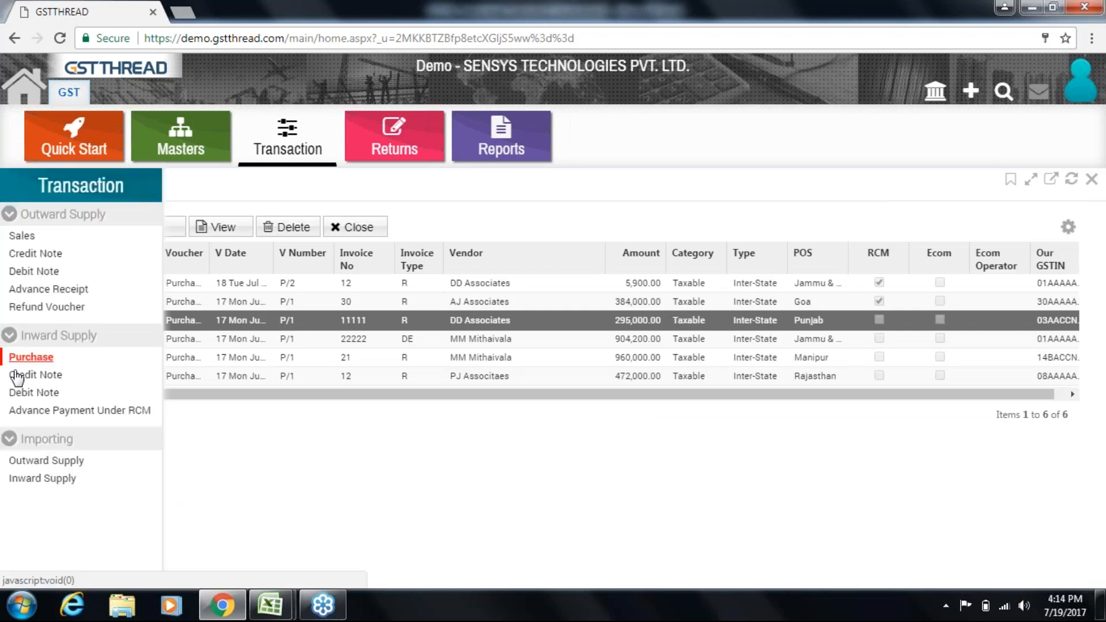